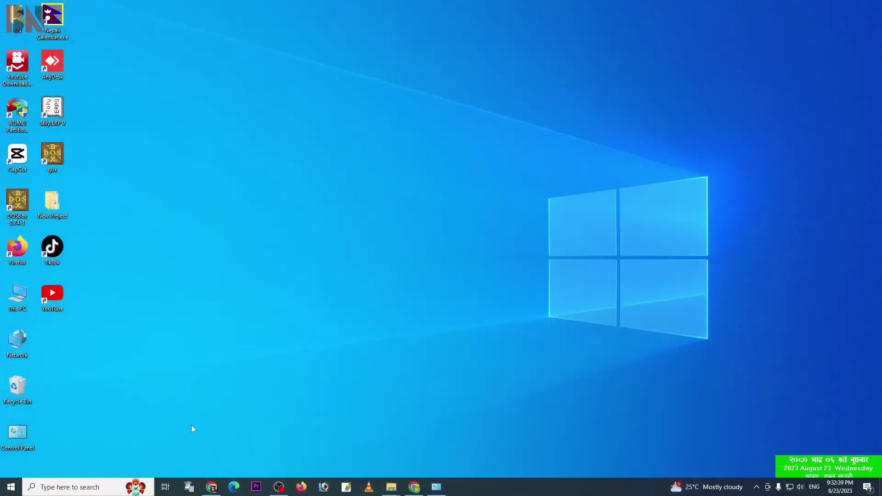
- Search Google for 'canon 6030w driver' and download the LBP6030w Windows 64-bit UFRII LT driver from Canon India
left_click(212, 487)
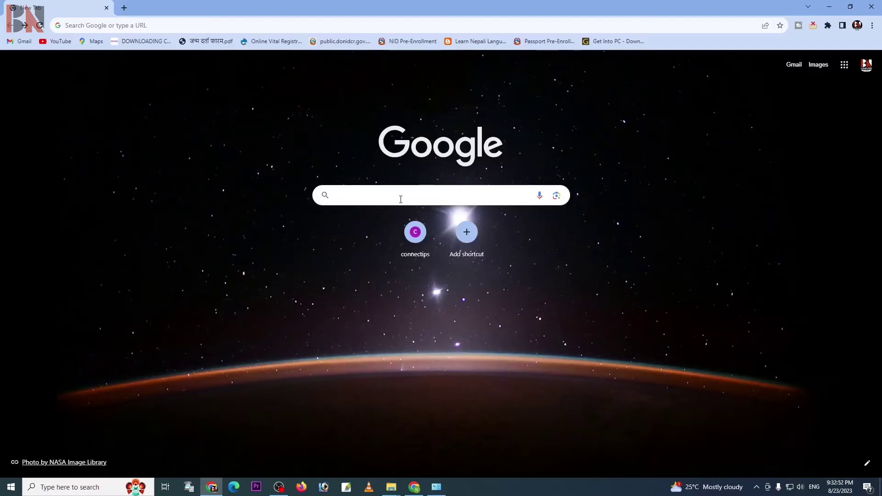
left_click(401, 199)
type("canomn")
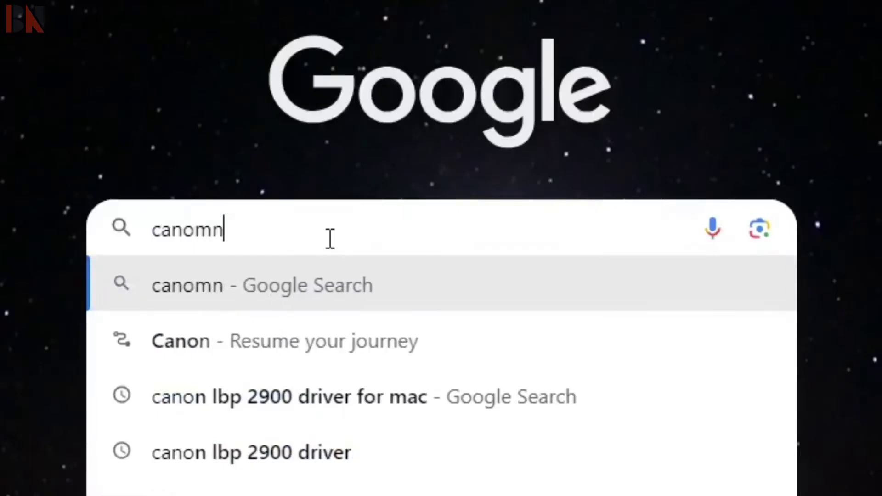
key("BackSpace")
key("BackSpace")
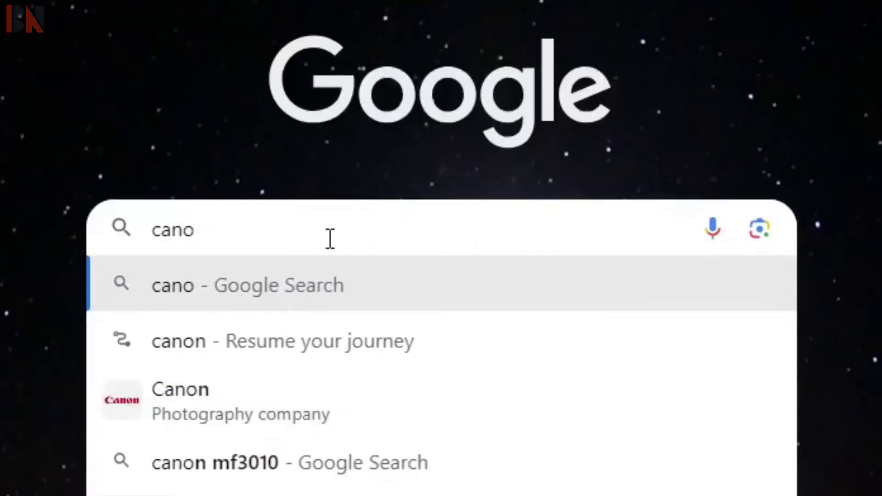
type("n 6030w")
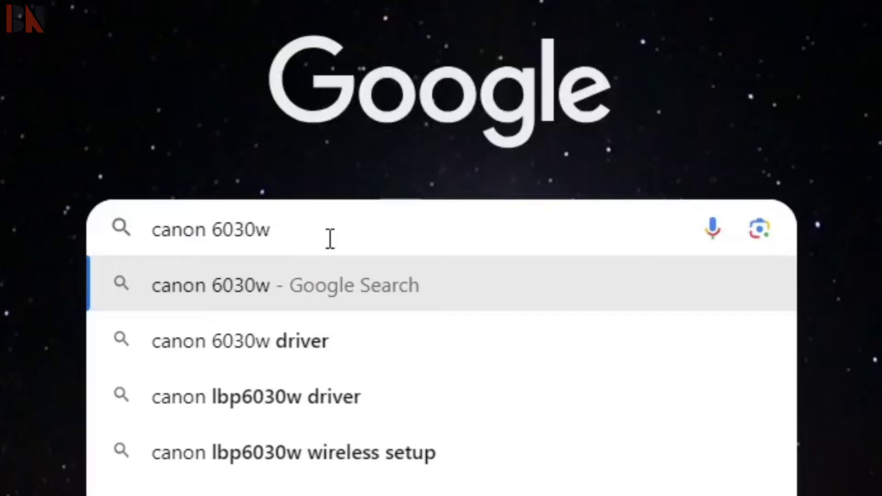
key("Down")
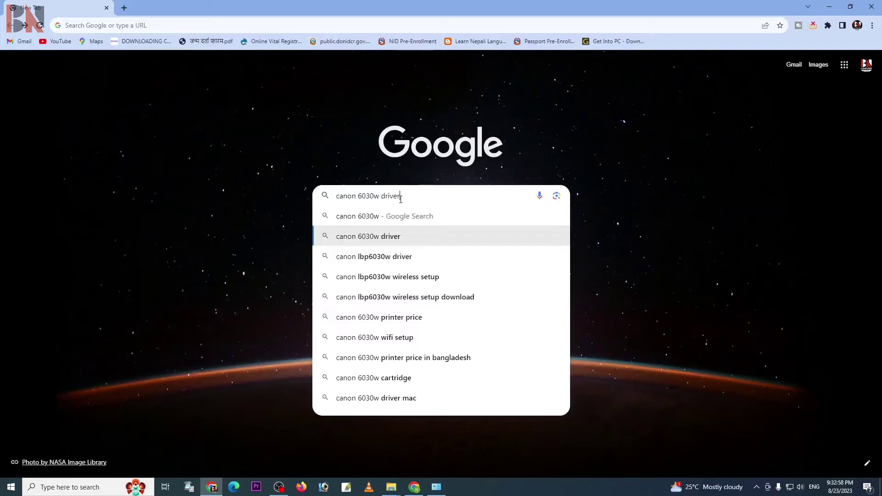
key("Return")
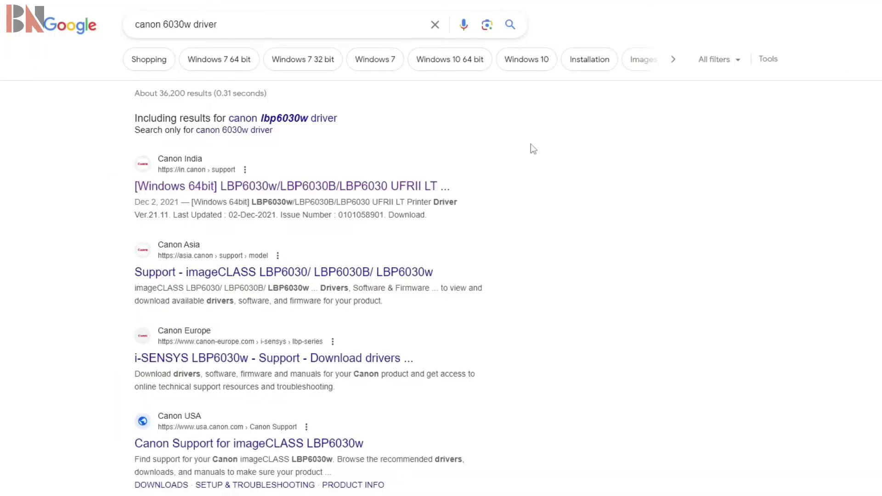
left_click(311, 195)
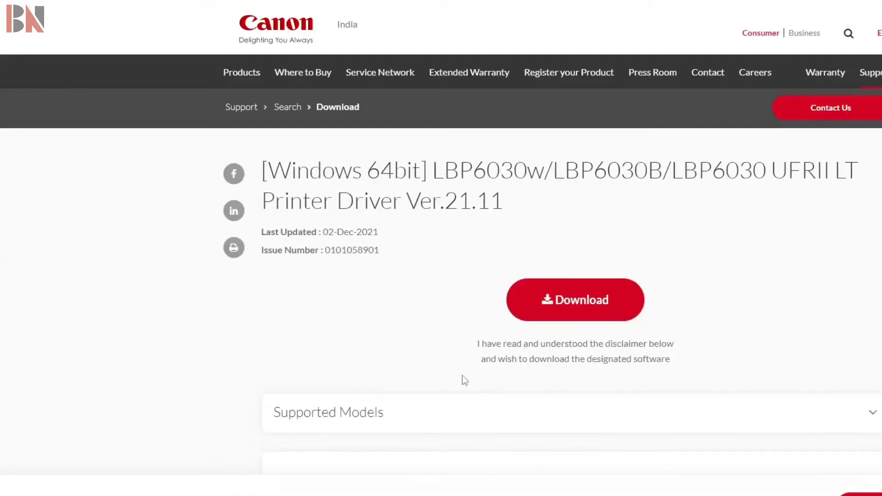
left_click(600, 310)
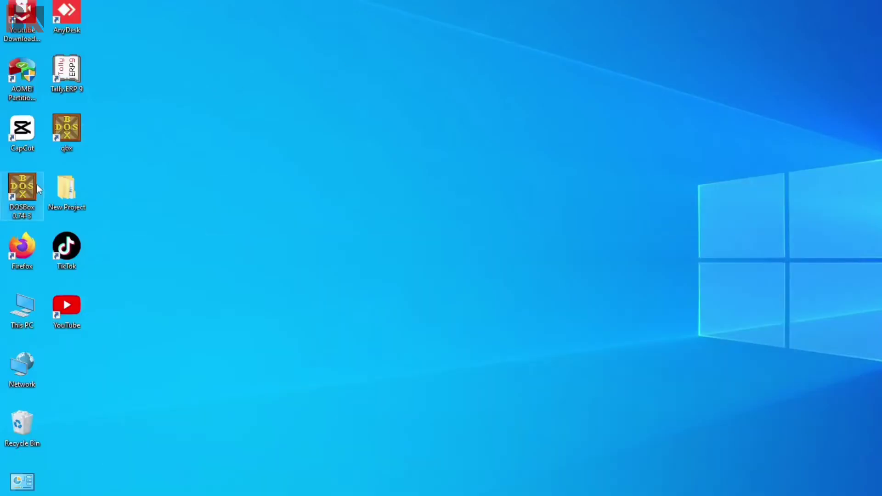
- Open the extracted LBP6030_V2111_WP_EN folder in Downloads from This PC
double_click(28, 313)
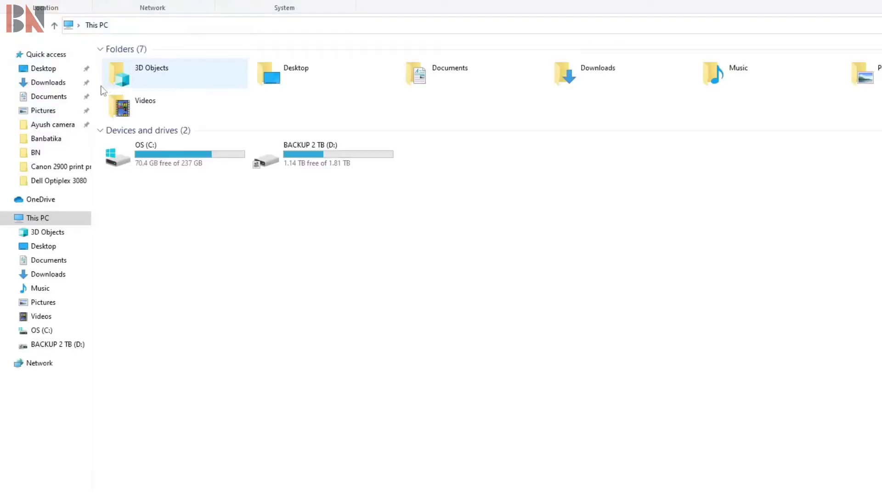
left_click(60, 83)
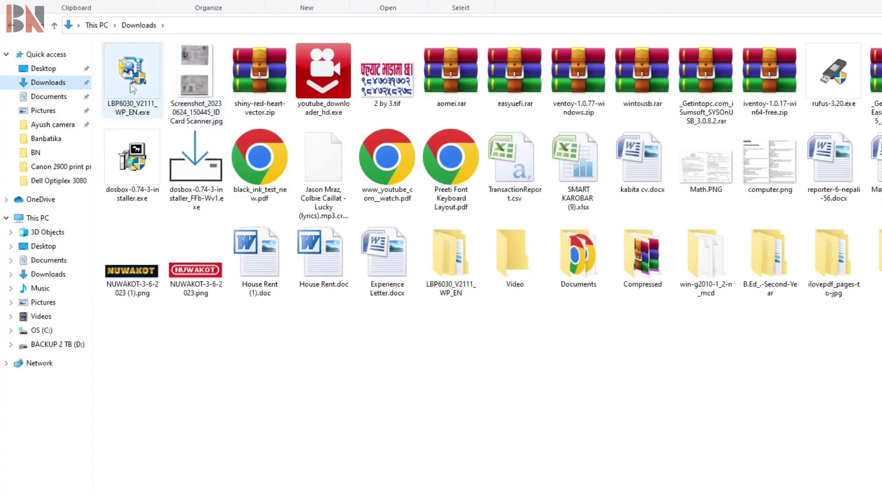
left_click(133, 87)
right_click(131, 84)
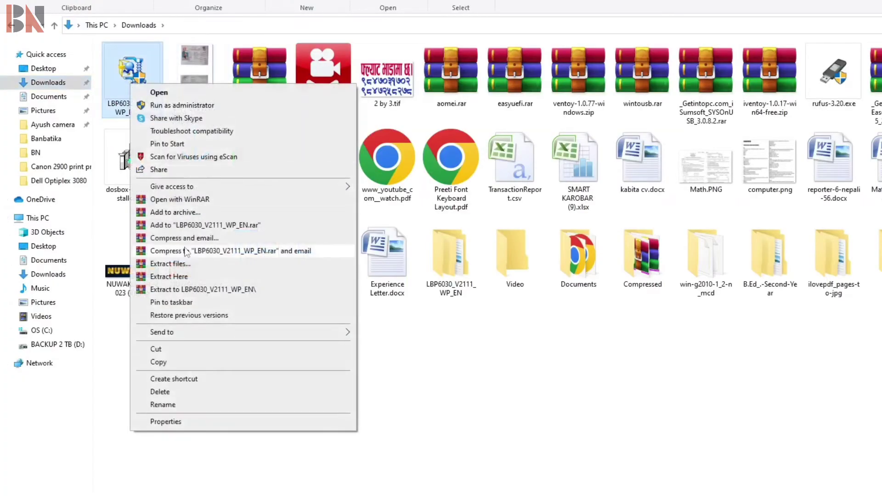
left_click(404, 350)
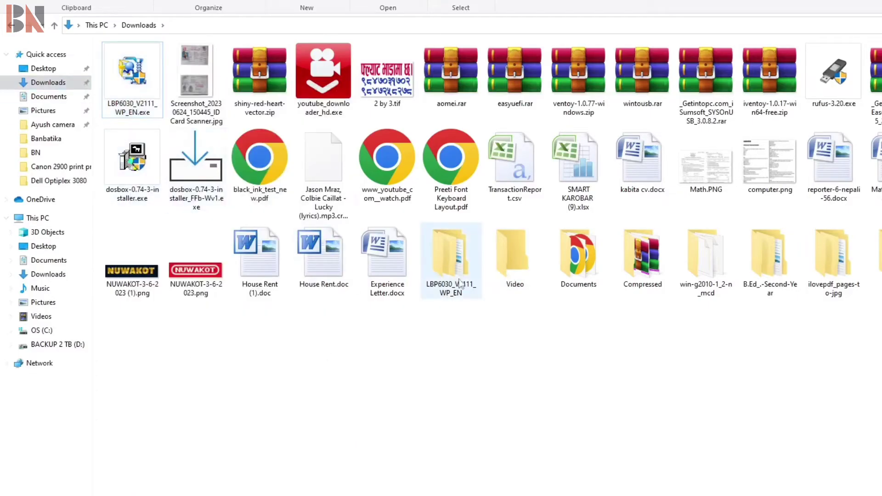
left_click(446, 259)
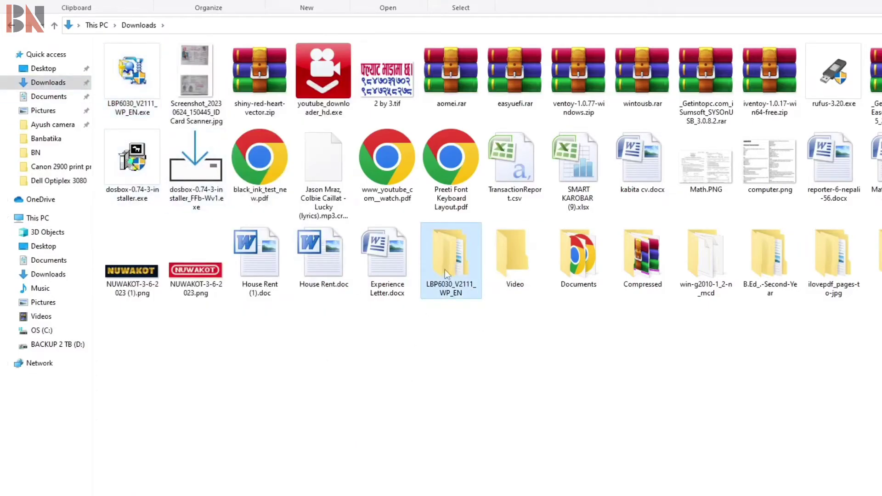
double_click(445, 269)
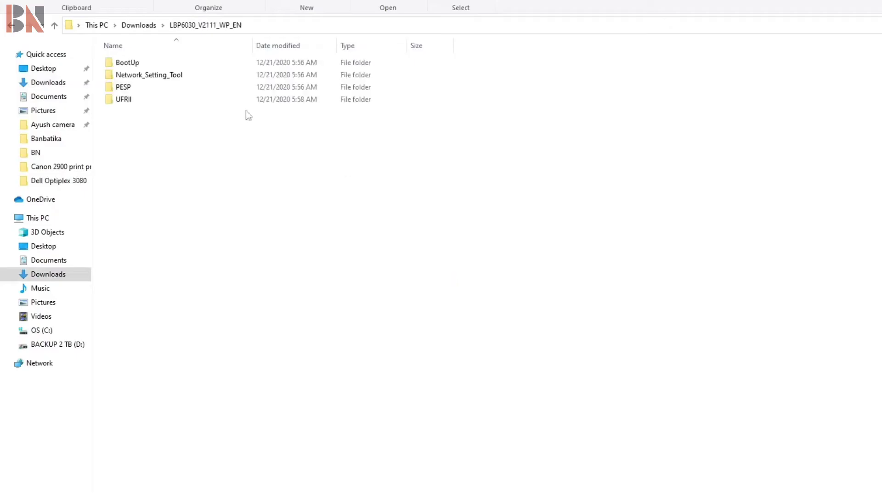
- Go into UFRII > uk_eng > x64 and select Setup.exe
double_click(136, 107)
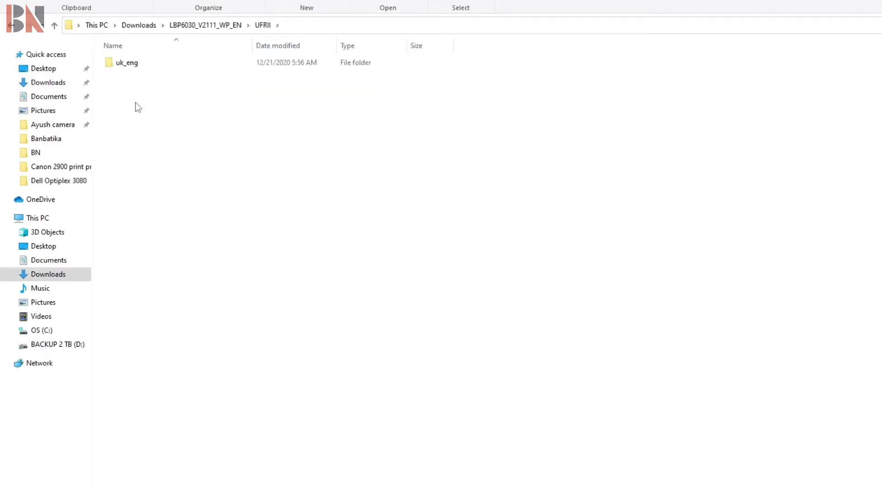
double_click(150, 67)
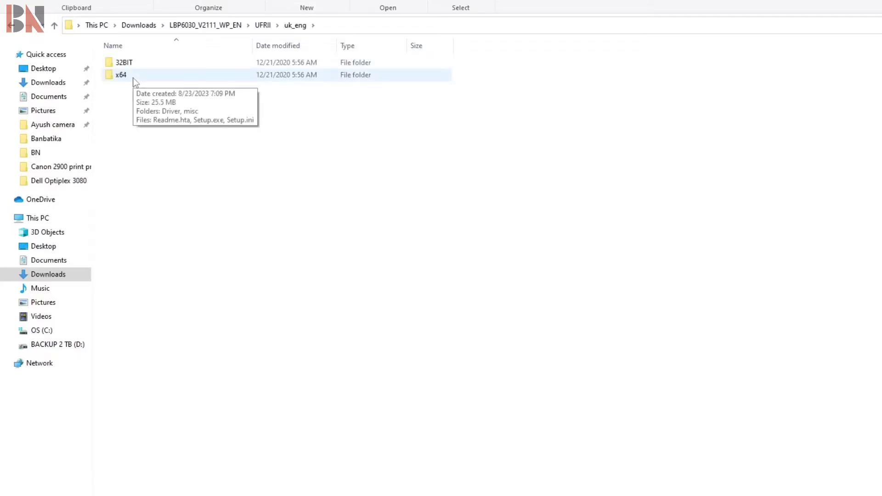
double_click(134, 76)
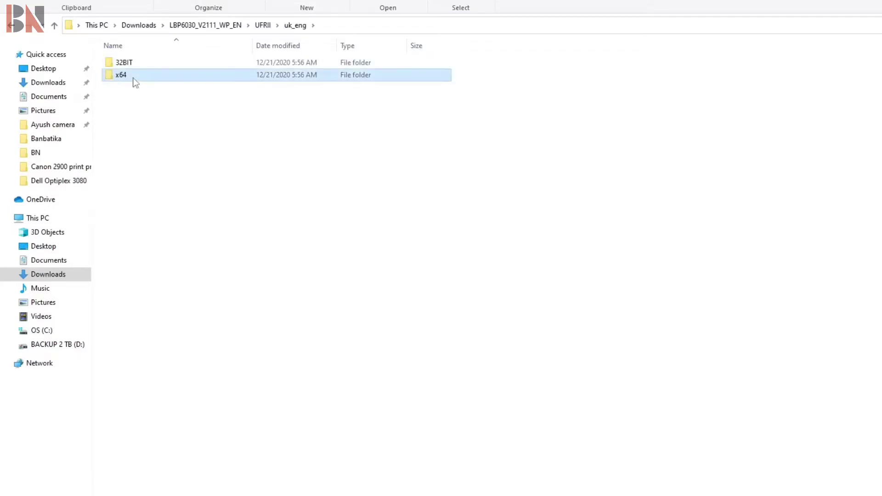
left_click(141, 101)
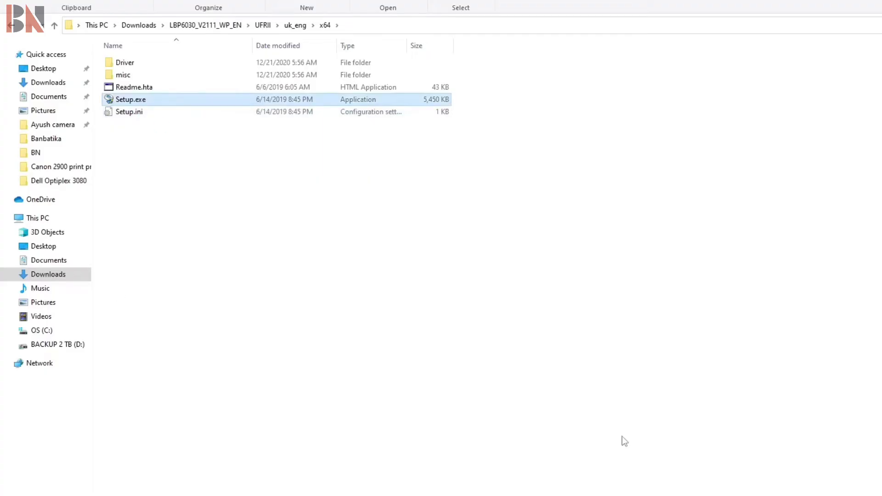
- Open Devices and Printers with the 'control printers' Run command
key("super+r")
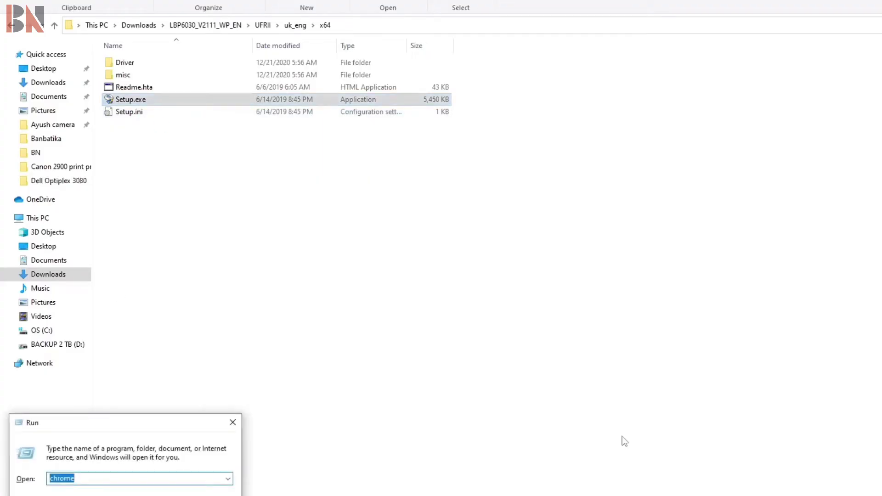
key("Down")
key("Return")
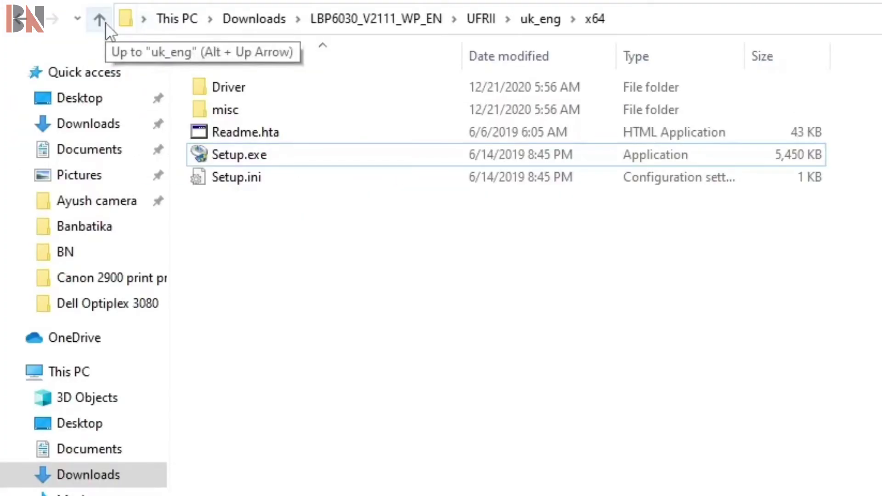
- Go up to LBP6030_V2111_WP_EN, open Network_Setting_Tool, and run CNAN1STK.exe as administrator
left_click(104, 22)
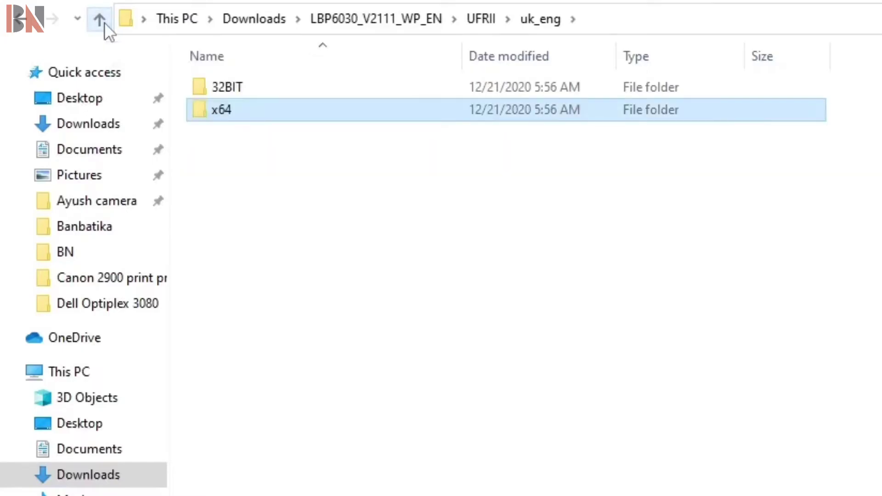
left_click(104, 22)
left_click(104, 22)
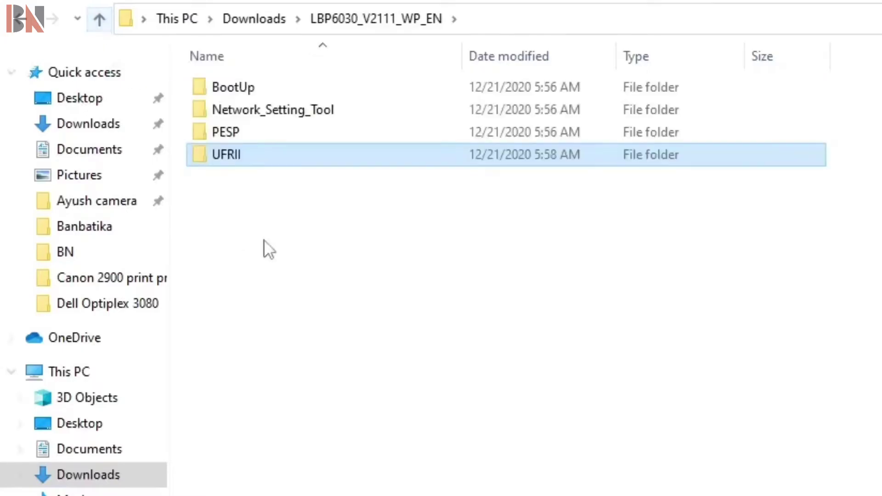
left_click(251, 119)
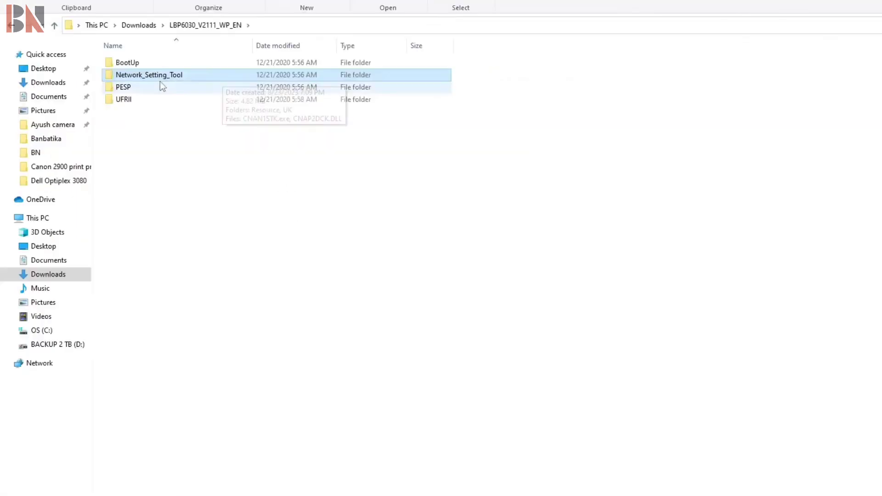
double_click(319, 112)
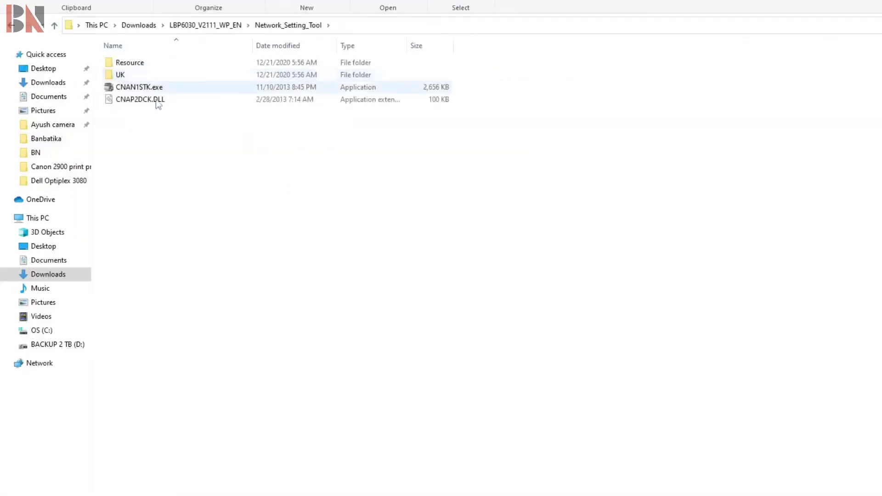
left_click(131, 87)
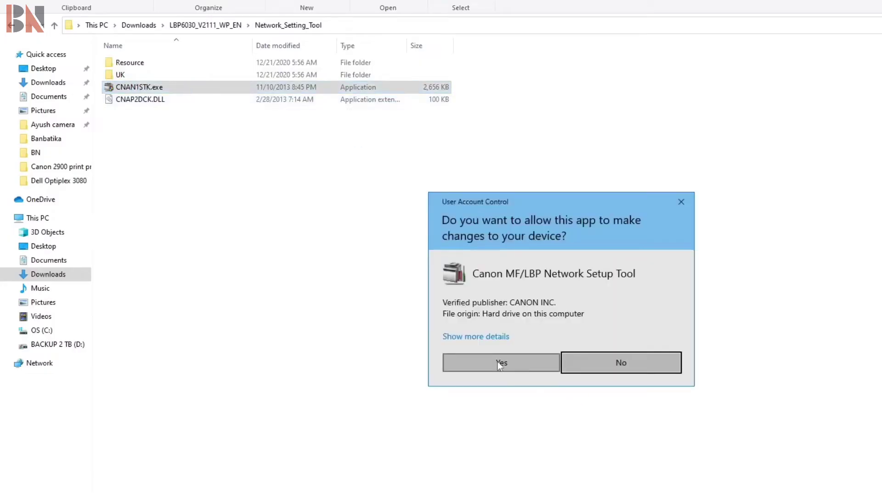
left_click(502, 363)
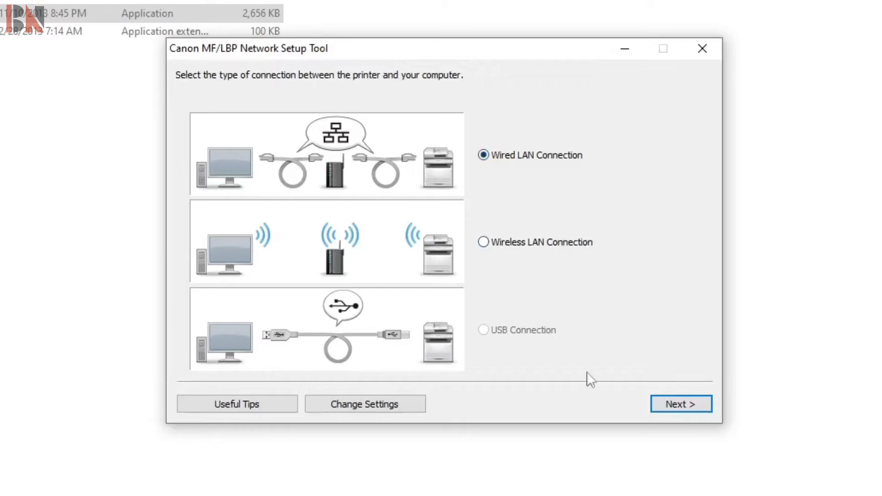
- Choose Wireless LAN Connection, confirm, and proceed through Easy Setup with the WPS button option
left_click(484, 243)
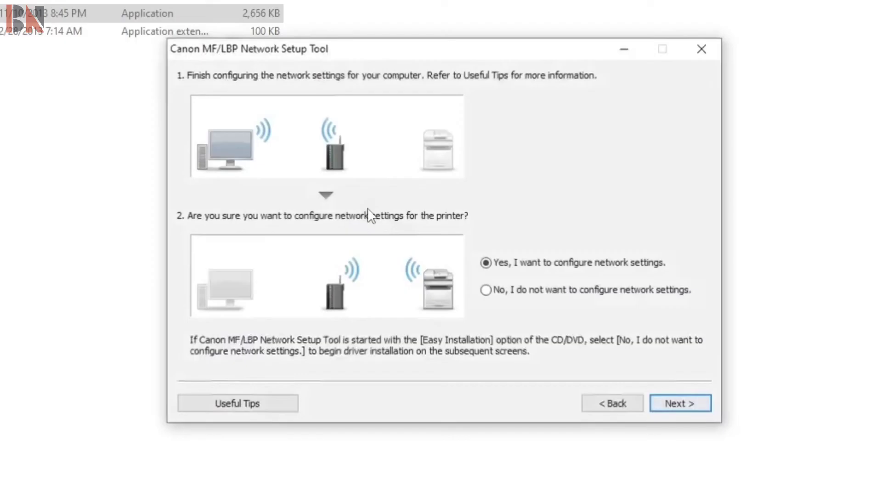
left_click(683, 409)
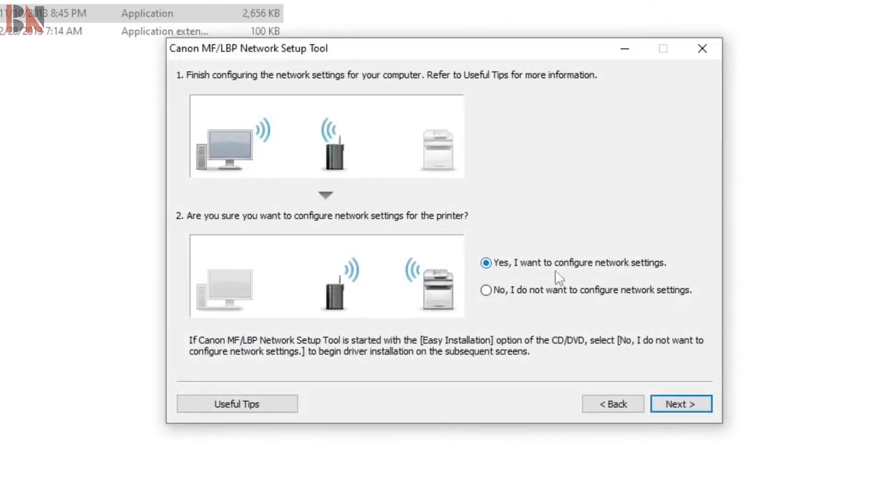
left_click(675, 404)
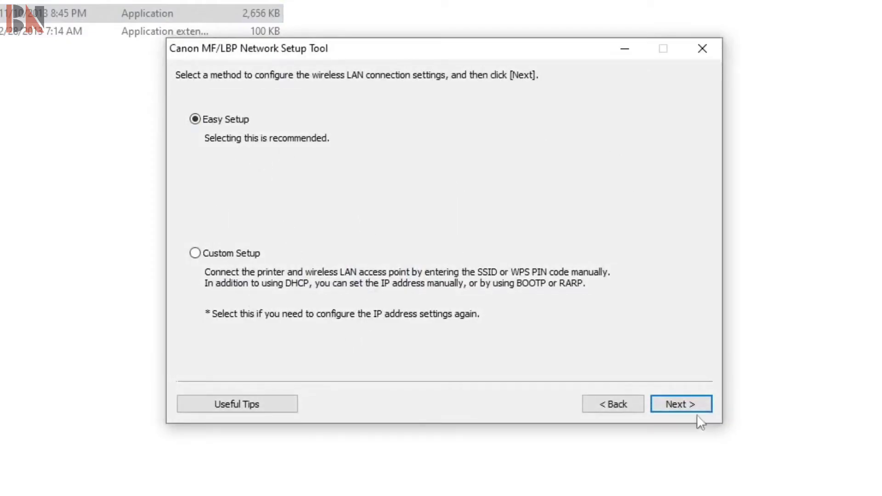
left_click(672, 403)
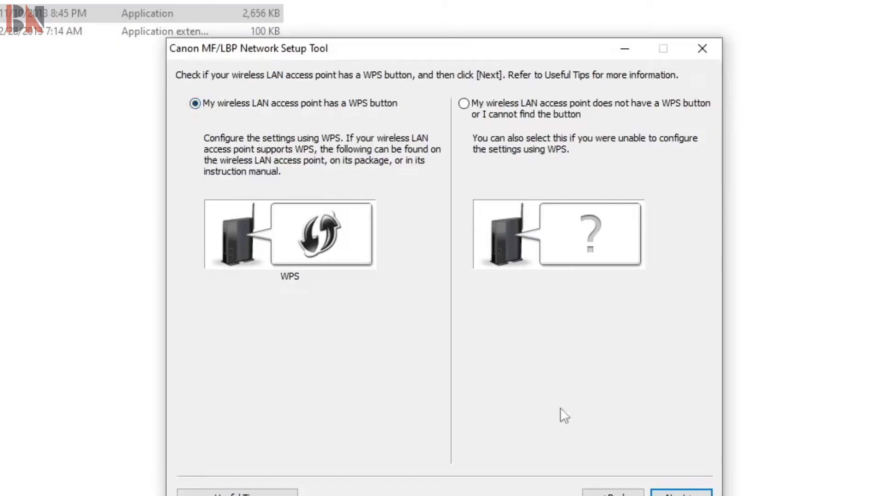
left_click(681, 493)
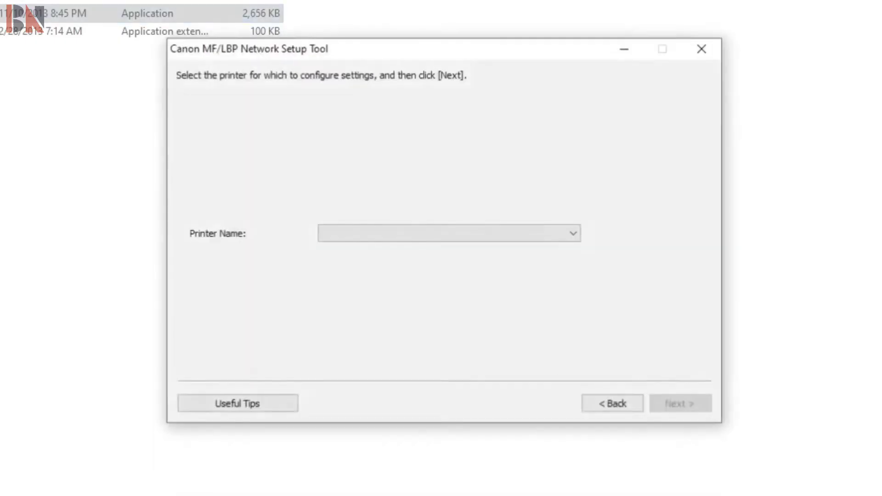
- Select Canon LBP6030/6040/6018L as the printer and continue to the Wi-Fi indicator check
left_click(330, 235)
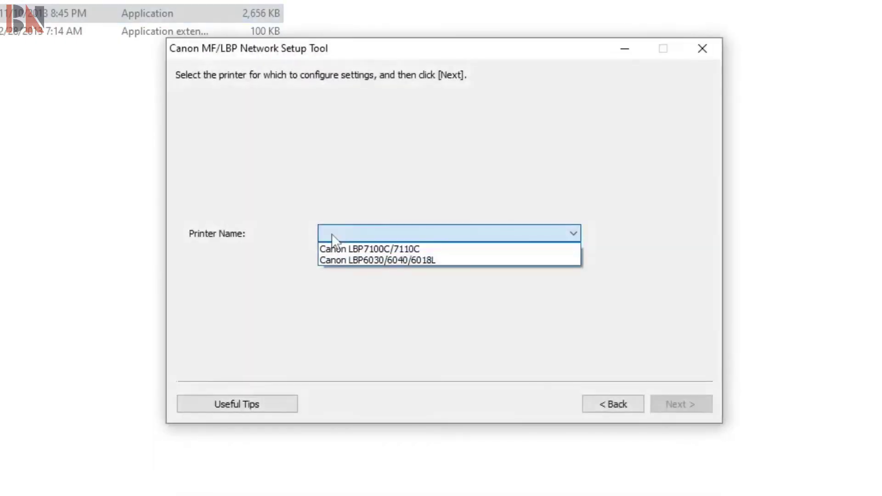
left_click(389, 259)
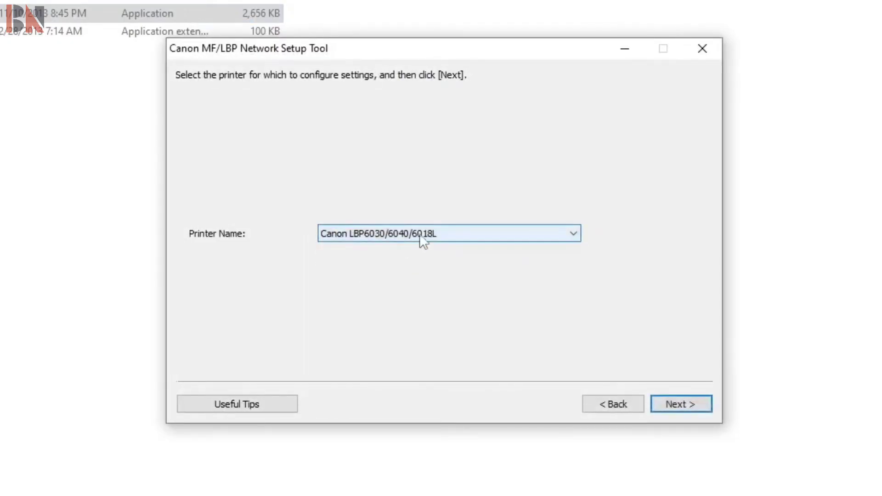
left_click(672, 409)
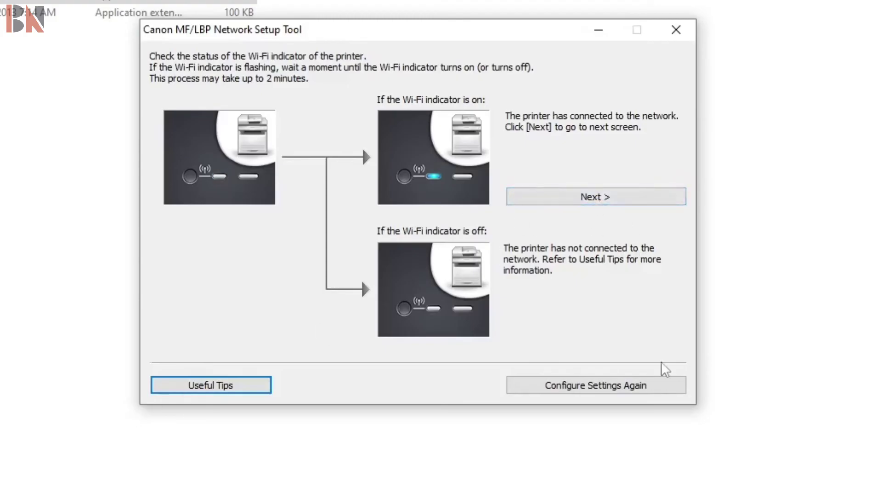
- Restart the wireless configuration and choose the option that the access point has no WPS button
left_click(619, 390)
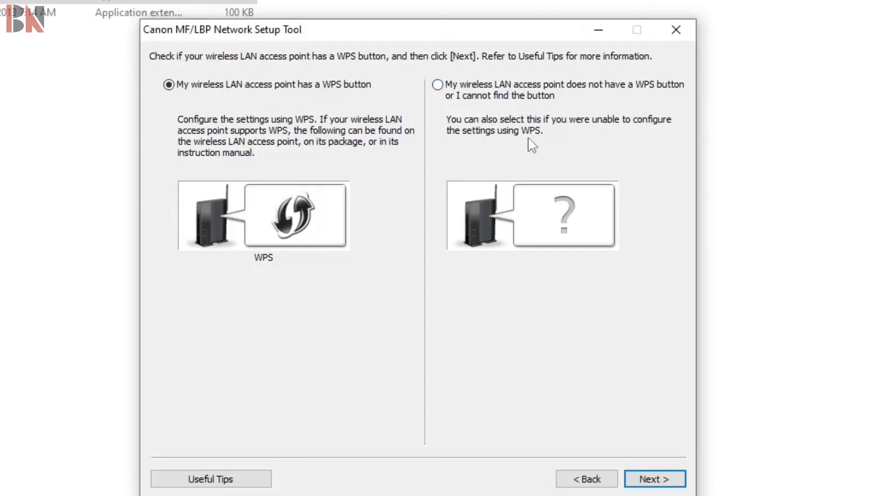
left_click_drag(458, 31, 474, 23)
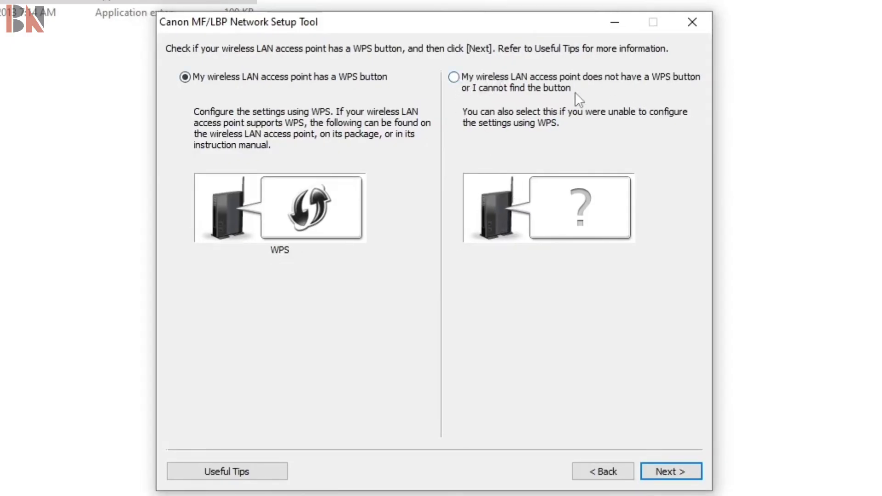
left_click(460, 75)
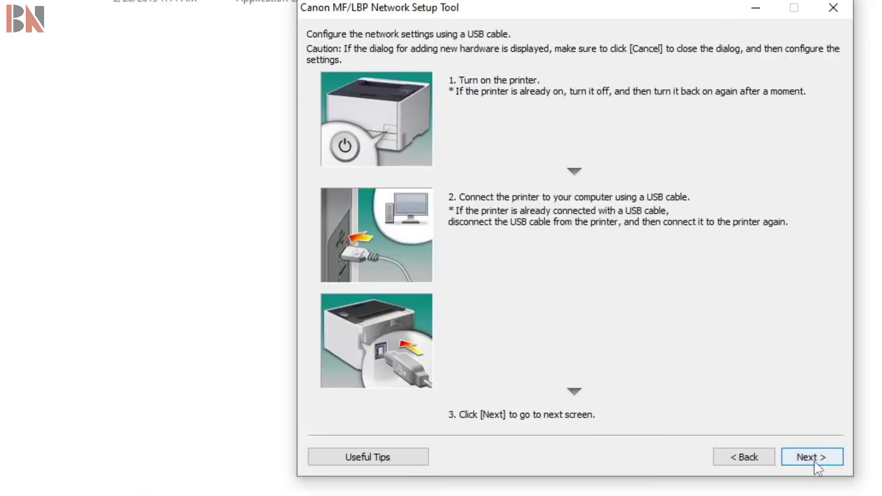
- Select the BN Computer access point, enter its wireless network key, and connect
left_click(810, 457)
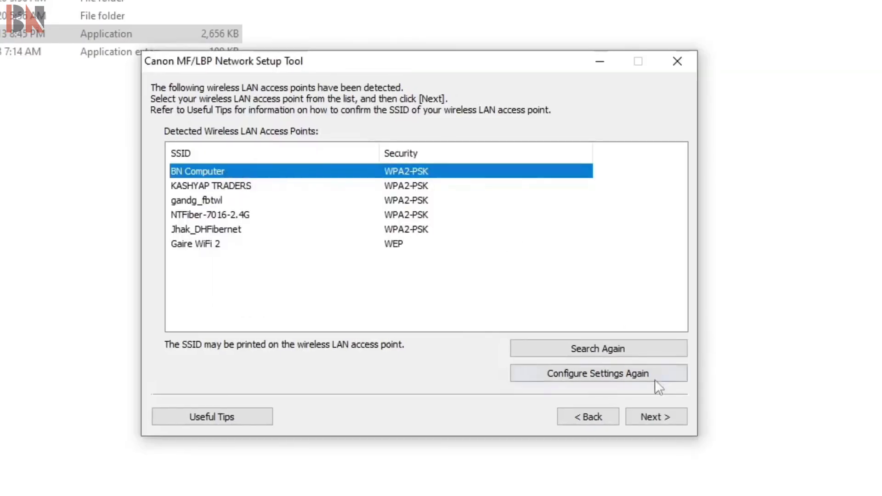
left_click(662, 417)
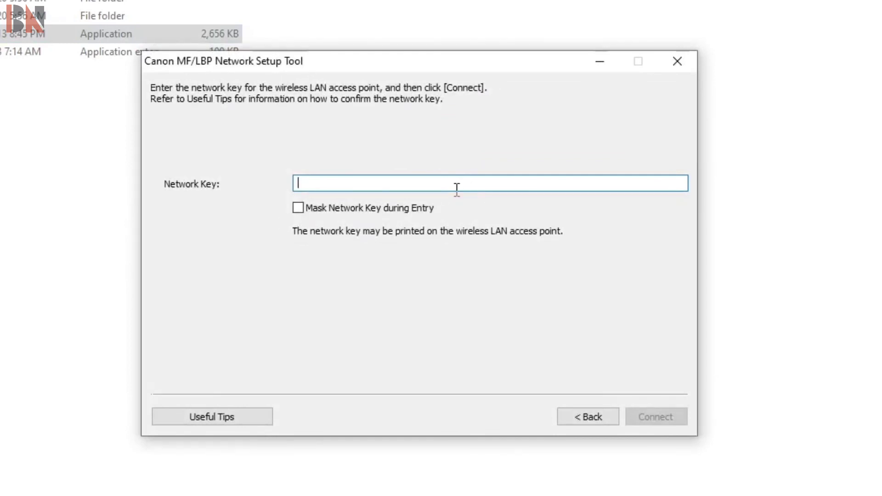
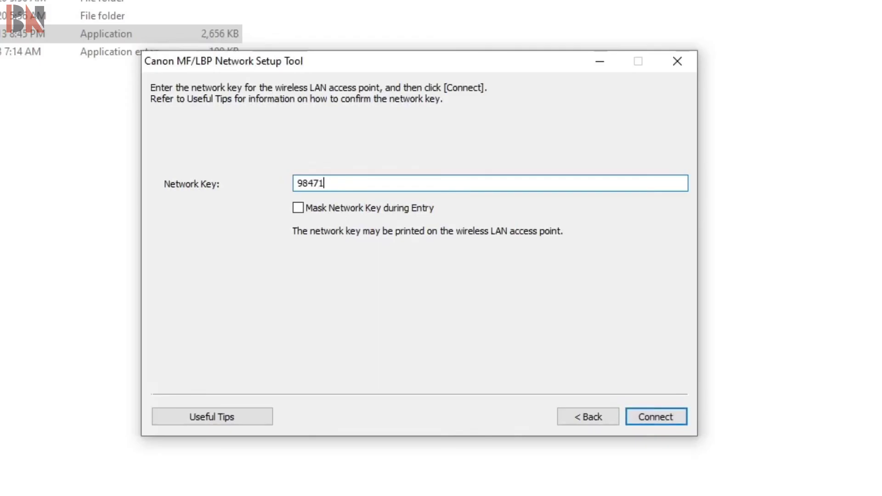
left_click(670, 419)
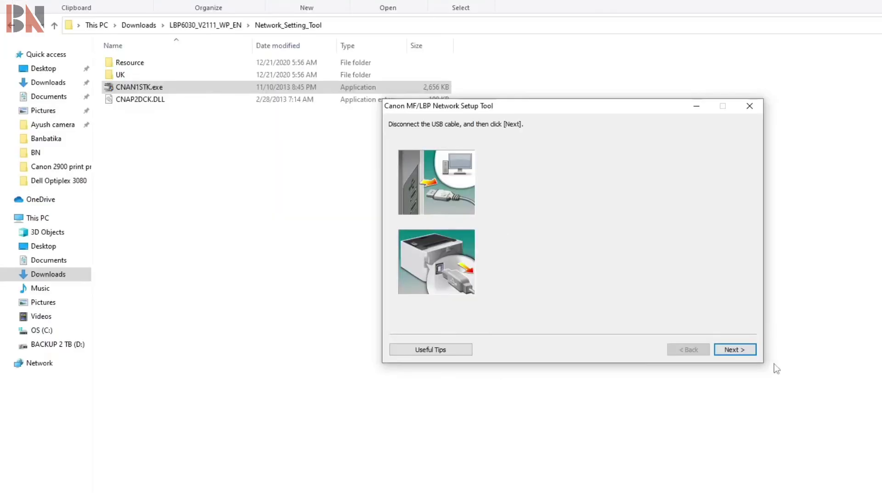
- Continue past the USB disconnect step to the configuration-complete page
left_click(640, 415)
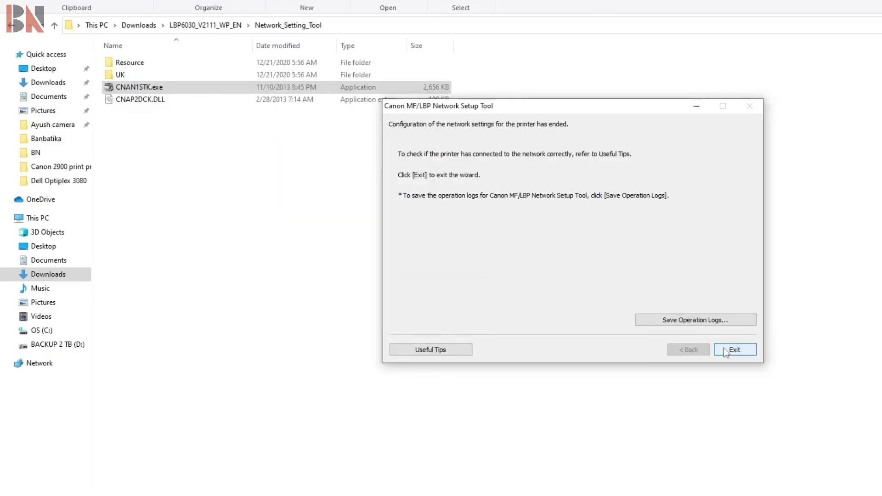